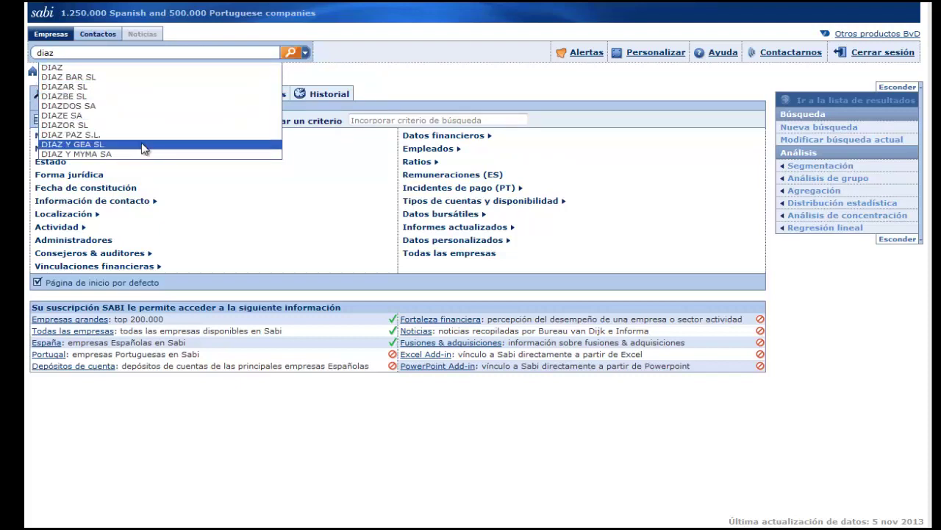
# Open the company report for DIAZBE SL and examine its contact, legal, group size and sector classification sections
pyautogui.click(84, 102)
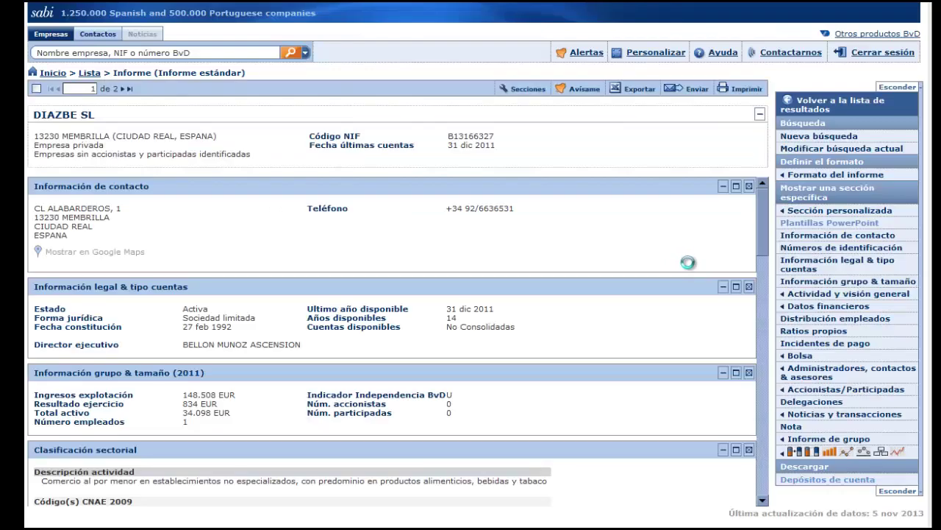
pyautogui.click(762, 500)
pyautogui.click(761, 501)
pyautogui.click(762, 501)
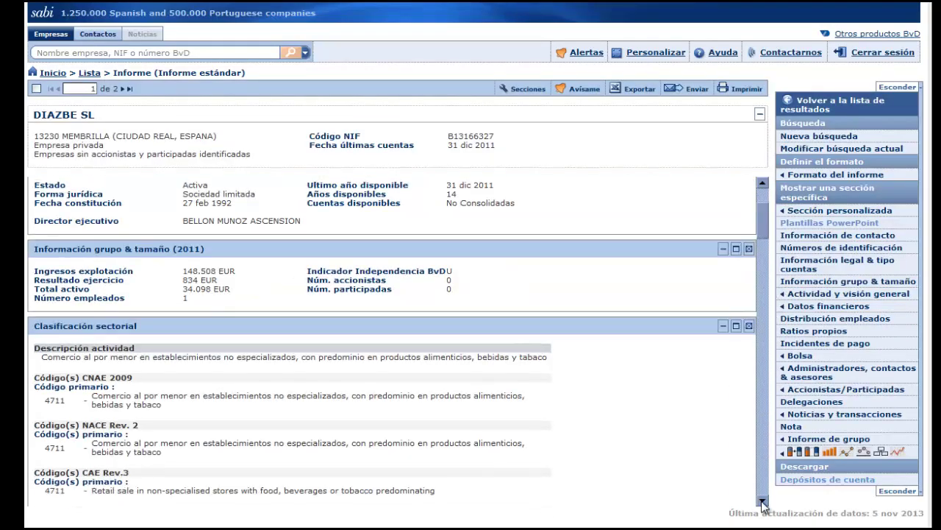
pyautogui.click(762, 501)
pyautogui.click(762, 500)
pyautogui.click(762, 501)
pyautogui.click(762, 501)
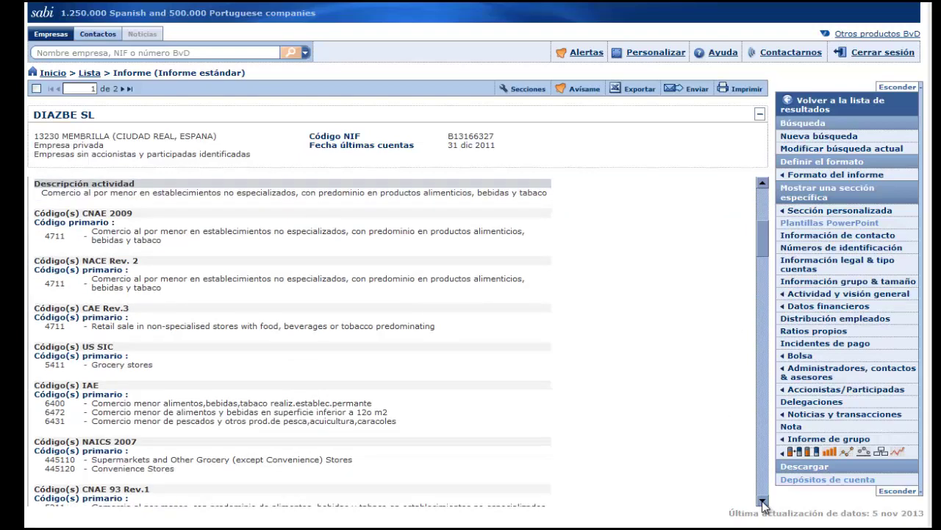
pyautogui.click(762, 501)
pyautogui.click(762, 501)
pyautogui.click(762, 501)
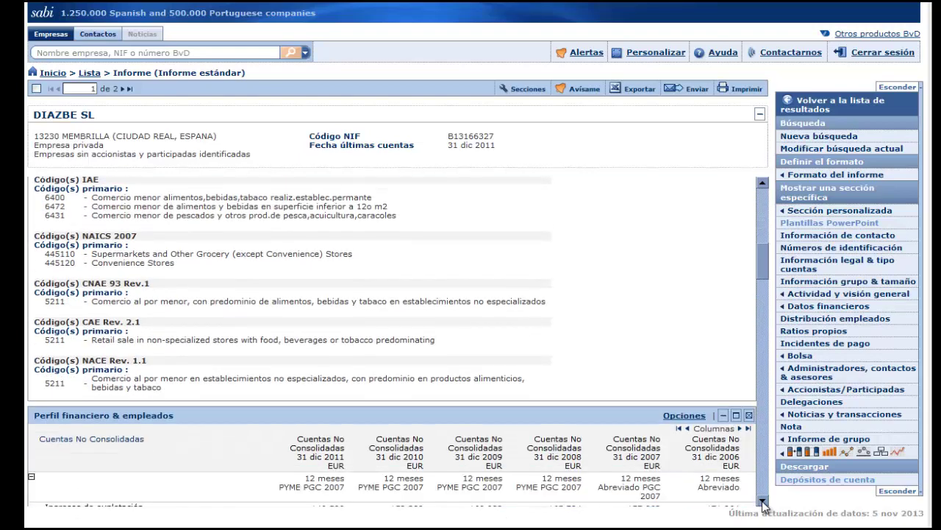
# Examine the DIAZBE SL financial and employee profile, the operating revenue chart and the Formato Global balance sheet
pyautogui.click(762, 501)
pyautogui.click(762, 501)
pyautogui.click(762, 501)
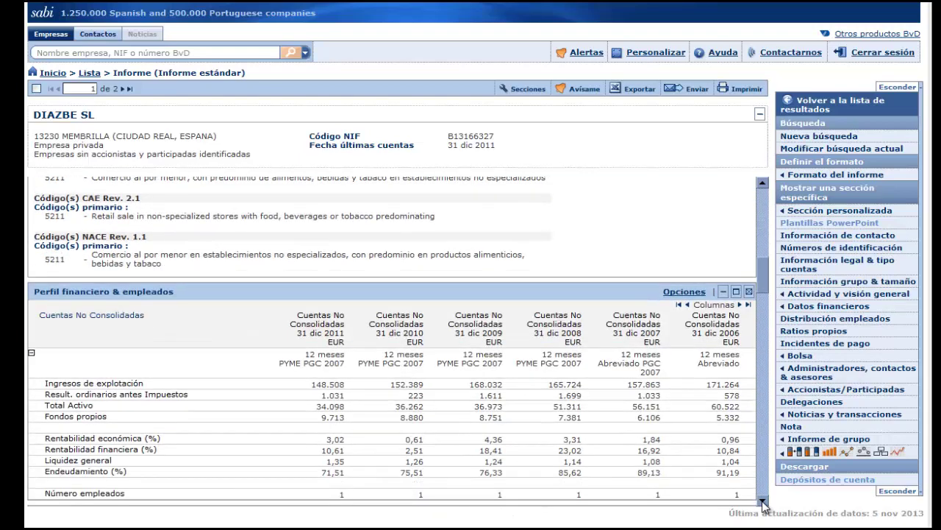
pyautogui.click(762, 501)
pyautogui.click(762, 500)
pyautogui.click(762, 501)
pyautogui.click(762, 501)
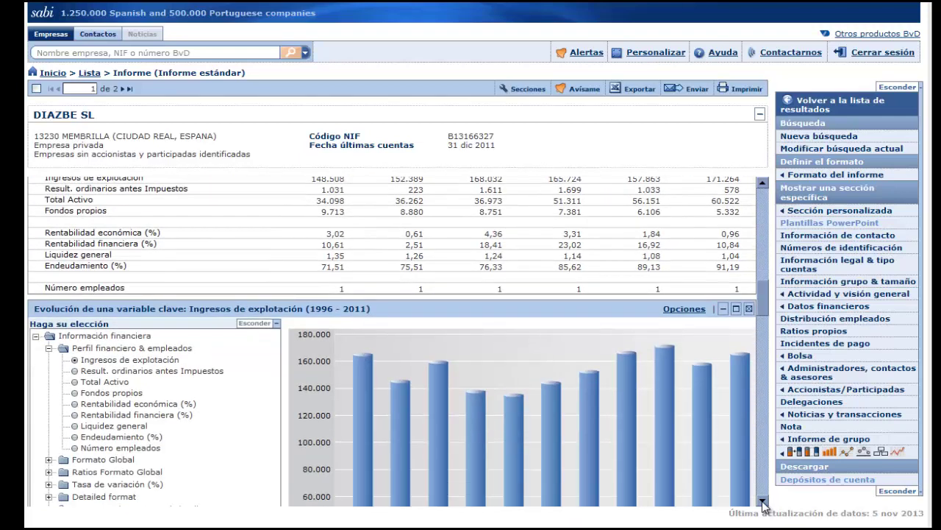
pyautogui.click(762, 501)
pyautogui.click(762, 501)
pyautogui.click(762, 501)
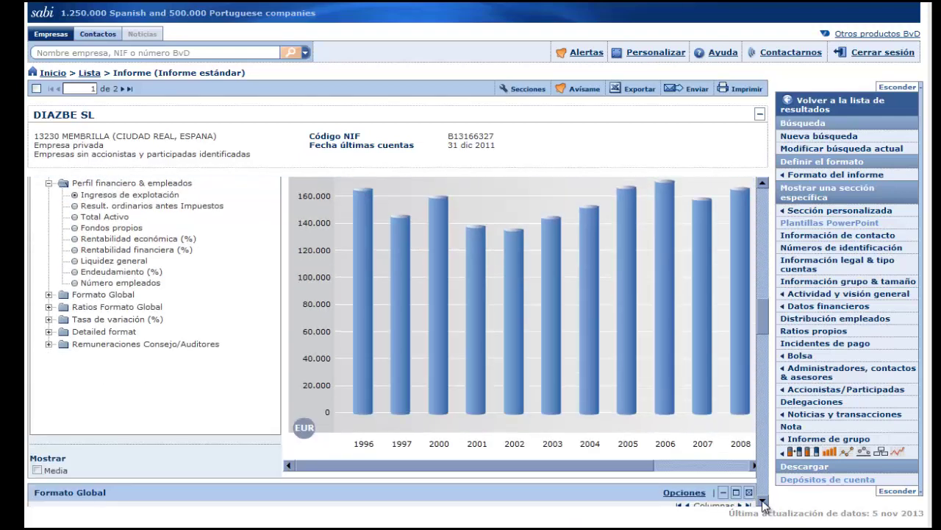
pyautogui.click(762, 501)
pyautogui.click(762, 501)
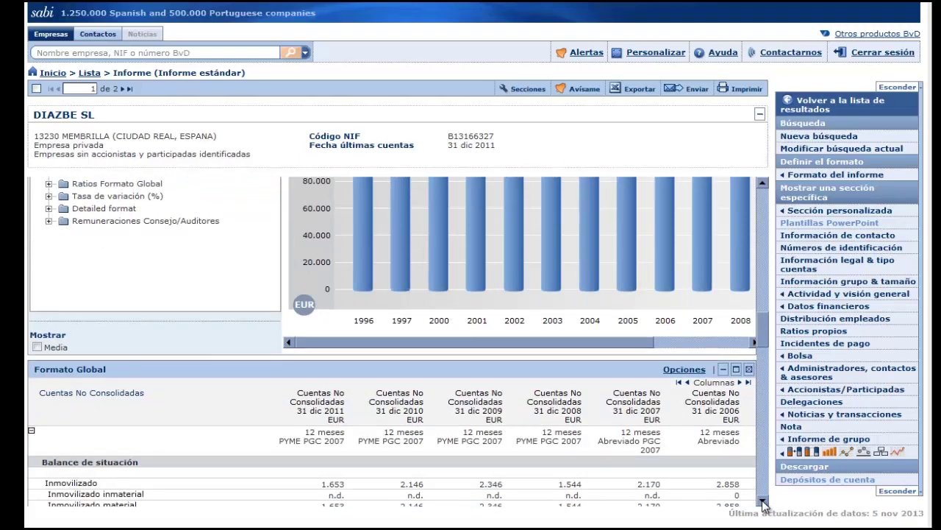
# Start a new search, discarding the current one, and add Castilla-La Mancha as the Región/País criterion
pyautogui.click(813, 138)
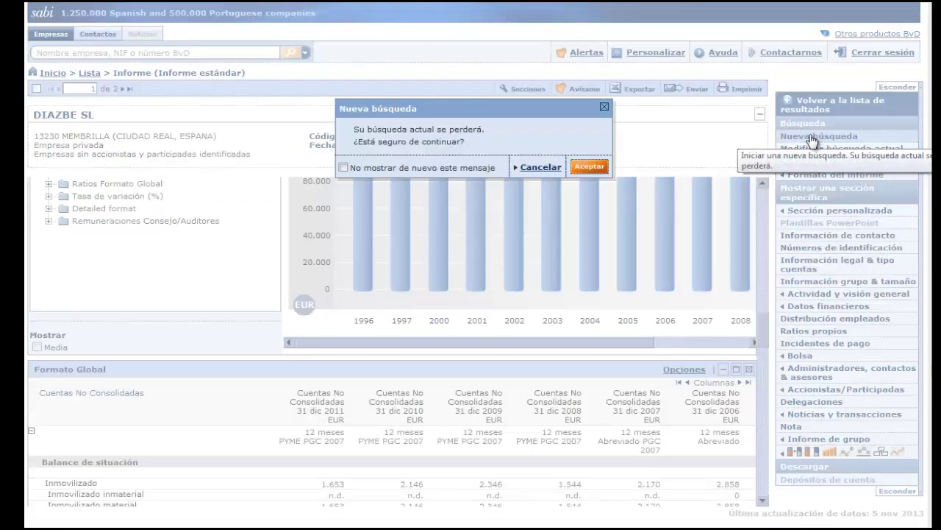
pyautogui.click(589, 167)
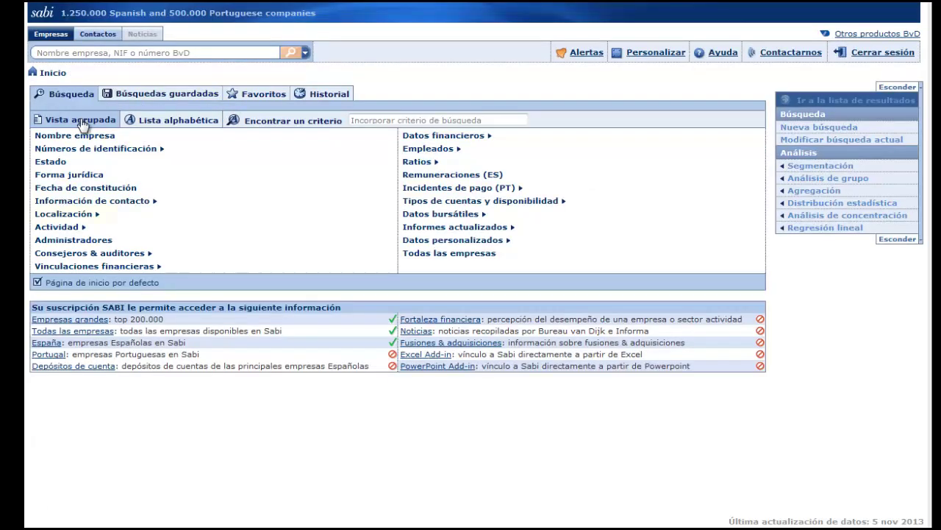
pyautogui.click(82, 213)
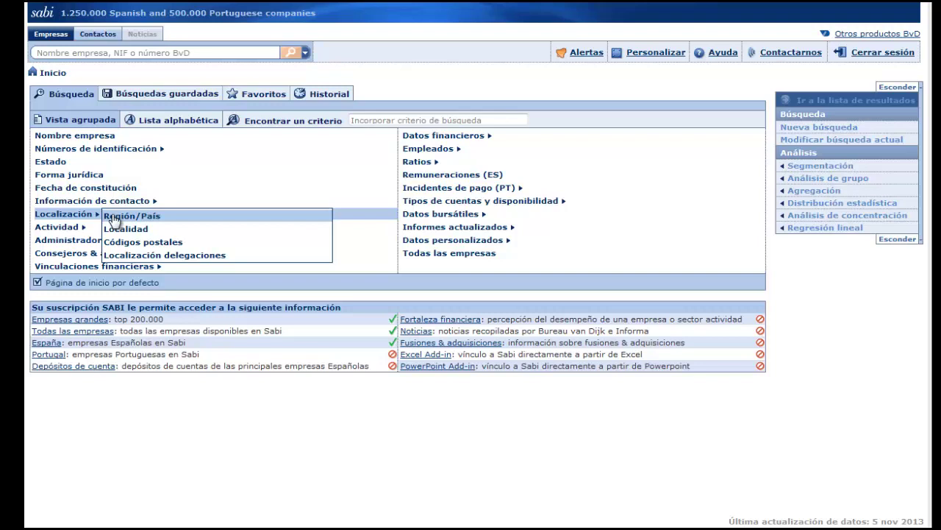
pyautogui.click(114, 218)
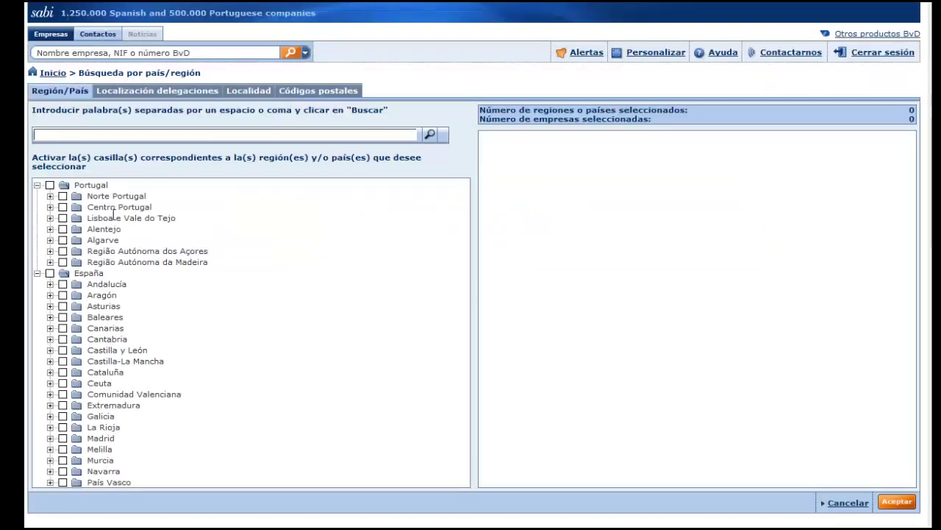
pyautogui.click(62, 361)
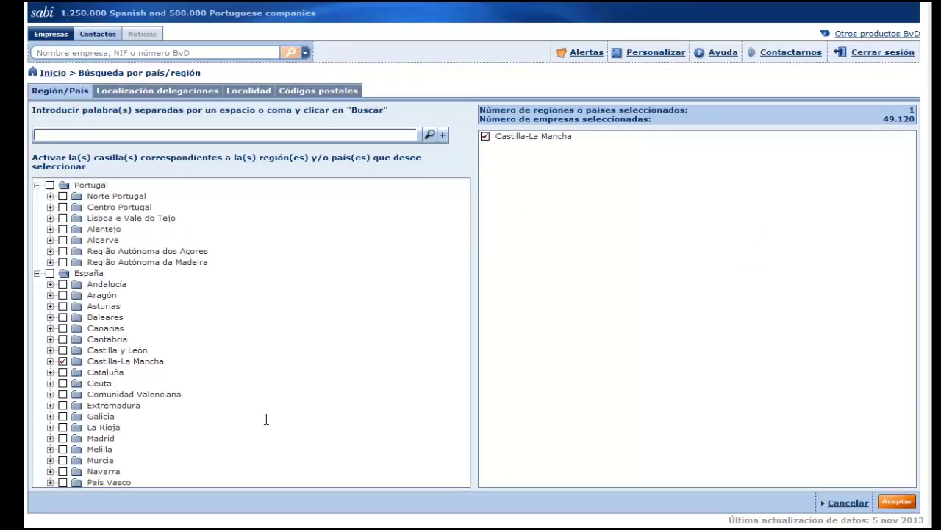
pyautogui.click(893, 503)
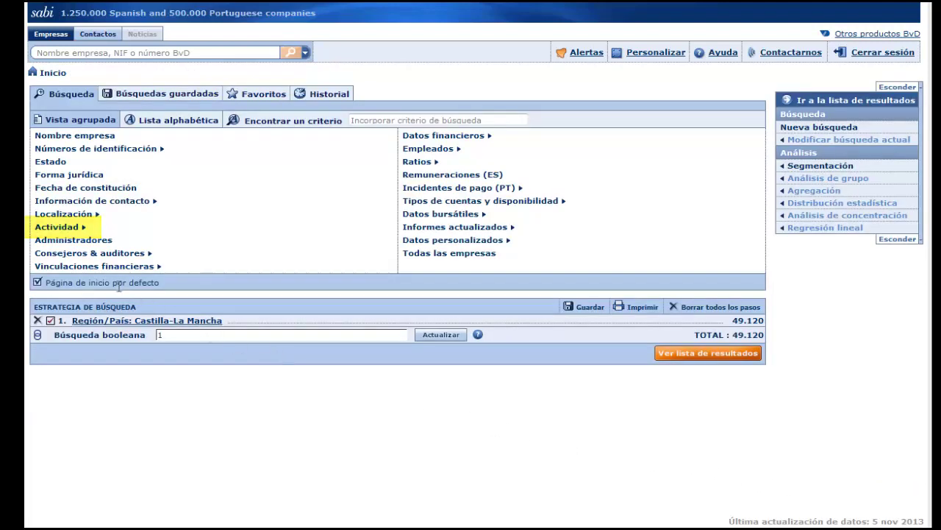
# Add an activity criterion restricting the search to companies classified as Exportación/importación
pyautogui.moveTo(39, 229)
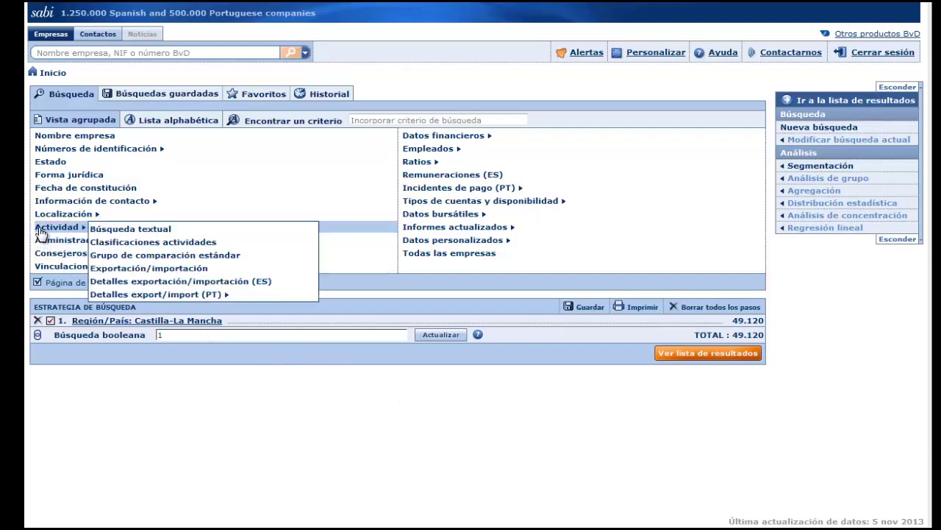
pyautogui.click(118, 270)
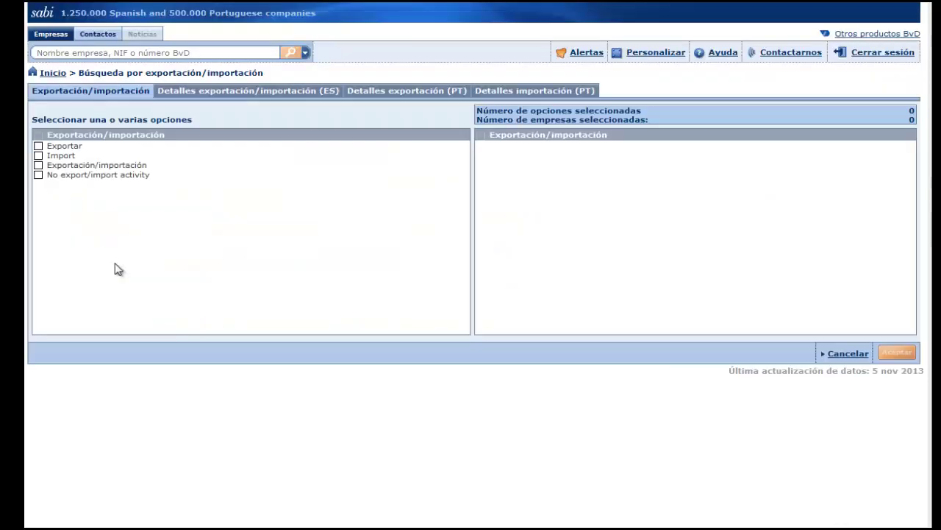
pyautogui.click(39, 165)
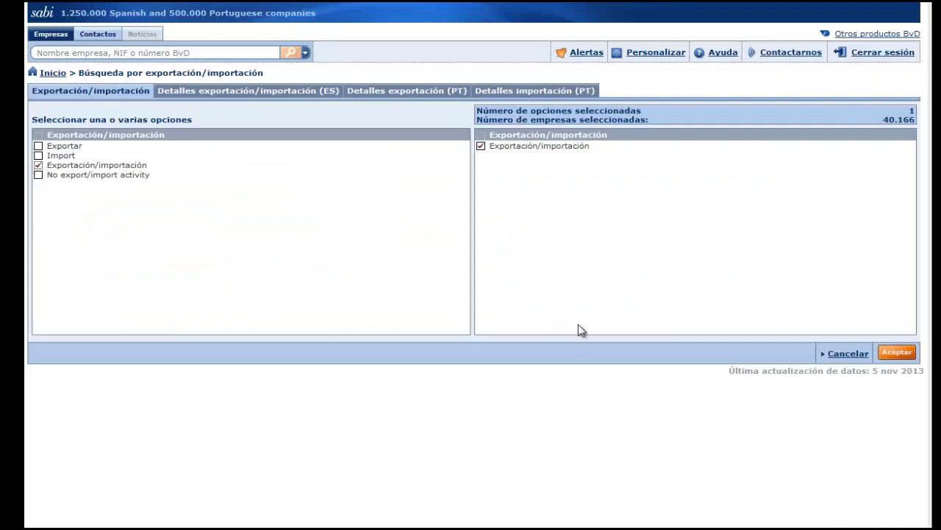
pyautogui.click(897, 353)
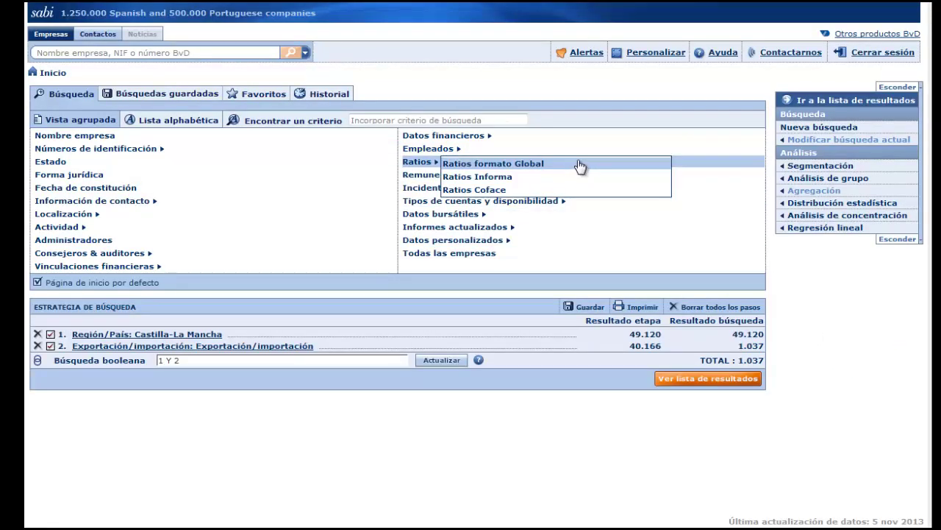
# Add a latest number of employees criterion with a minimum of 100 and a maximum of 500
pyautogui.moveTo(578, 152)
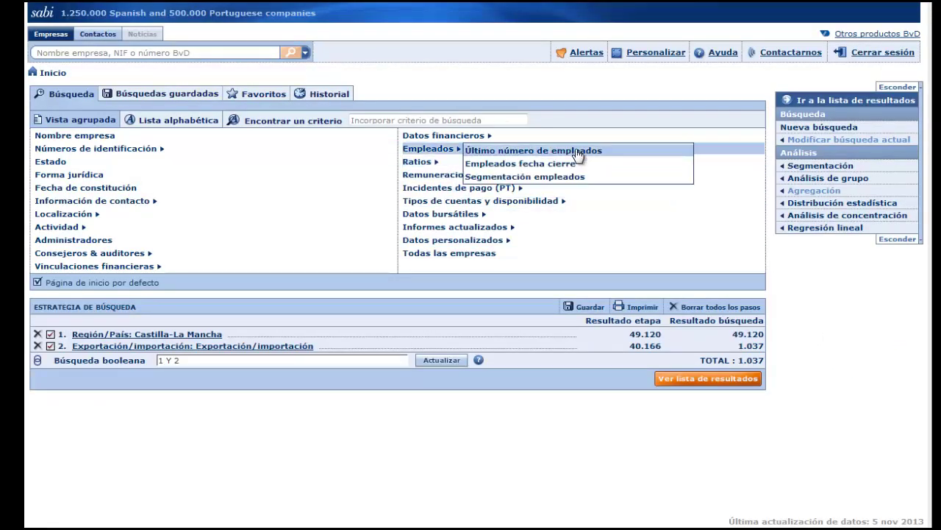
pyautogui.click(578, 151)
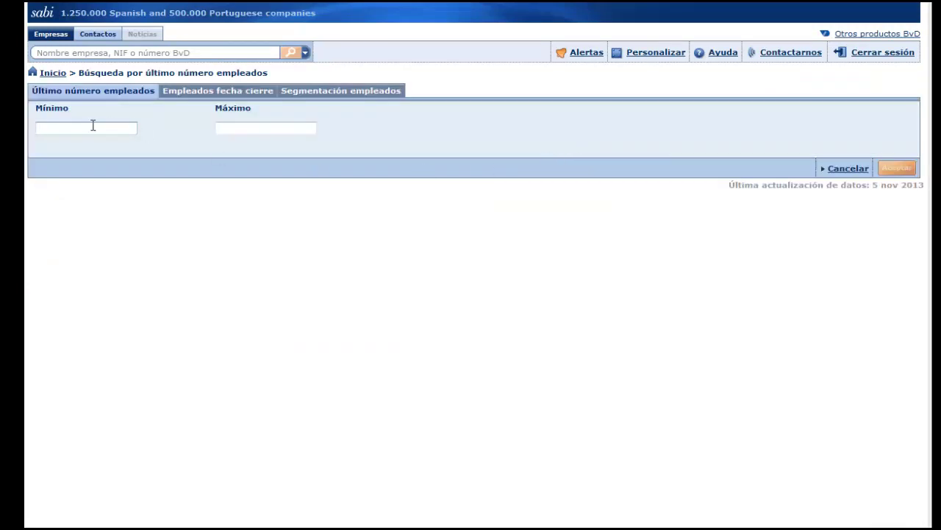
pyautogui.write('100')
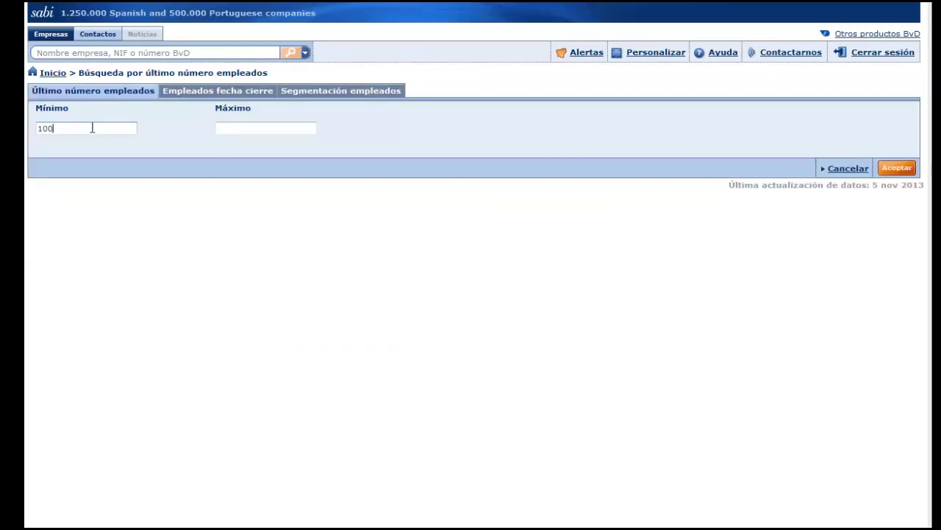
pyautogui.press('Tab')
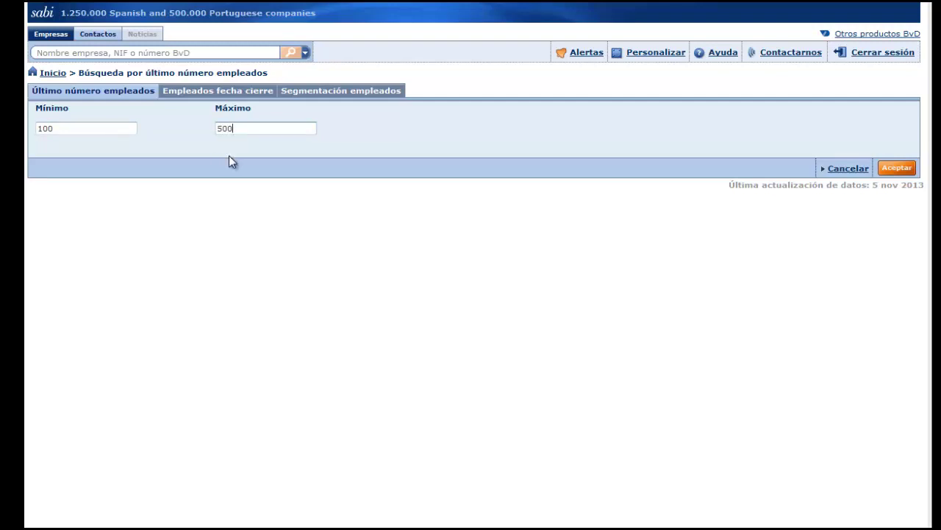
pyautogui.click(898, 168)
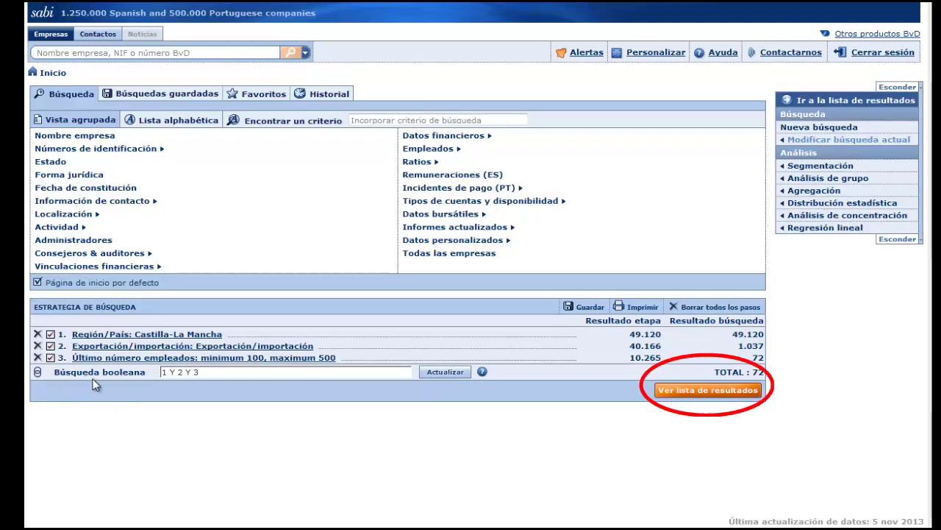
# Show the list of search results and open the JOMA SPORT SA report to review its predefined report formats
pyautogui.click(716, 392)
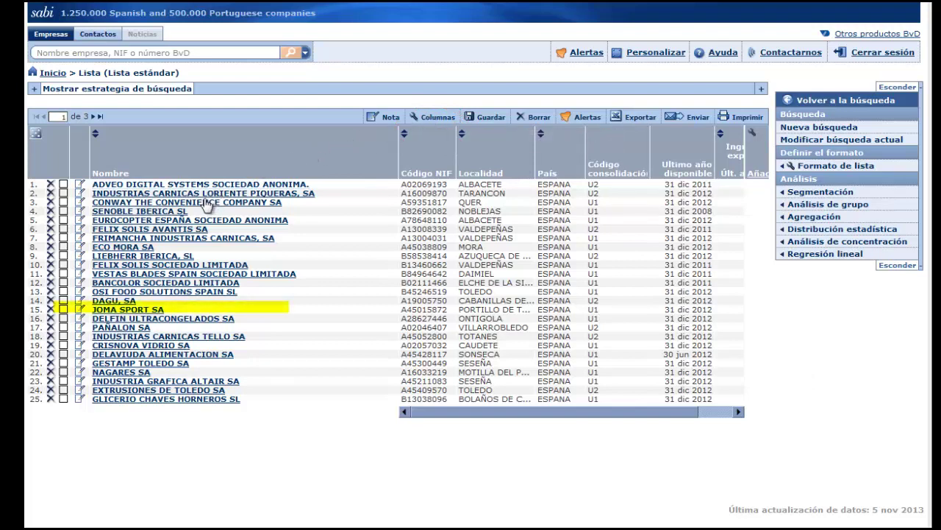
pyautogui.click(130, 311)
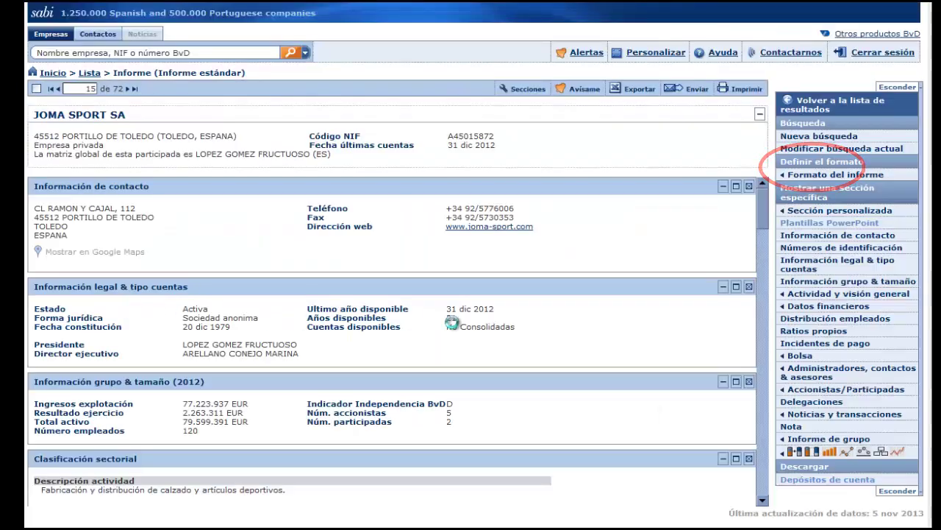
pyautogui.moveTo(802, 178)
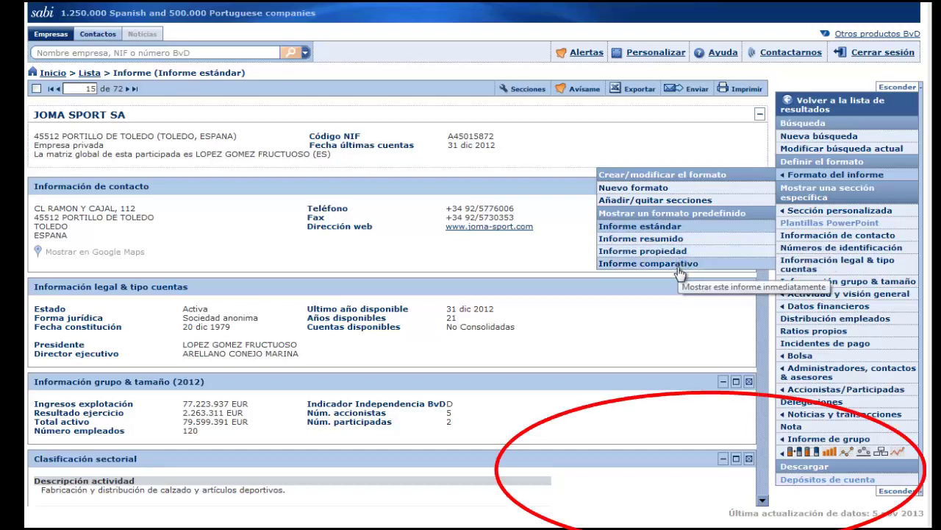
pyautogui.moveTo(824, 460)
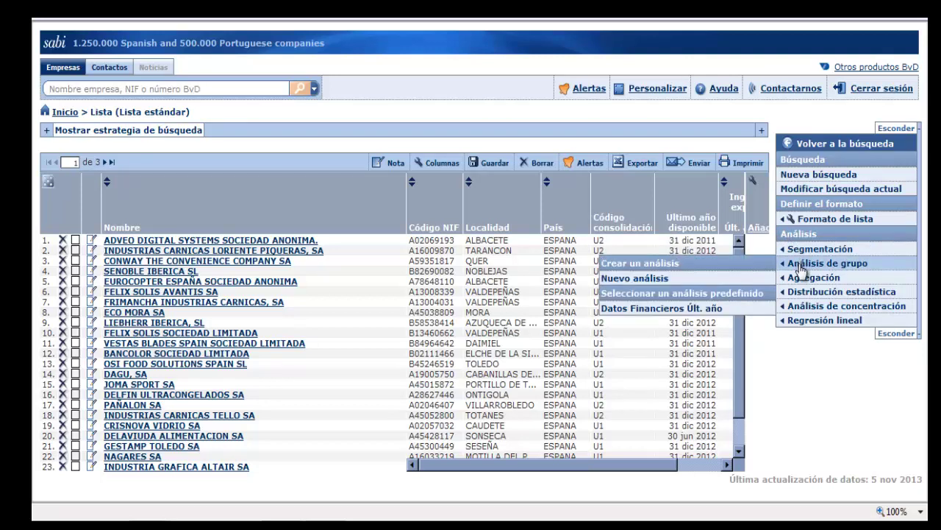
# Review the analysis types offered for the results list, from group analysis and statistical distribution to linear regression
pyautogui.moveTo(804, 279)
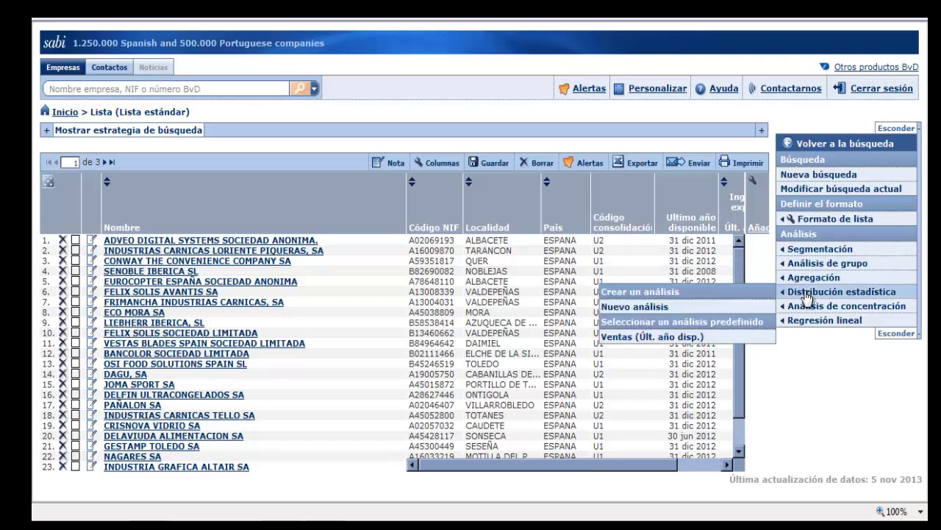
pyautogui.moveTo(809, 313)
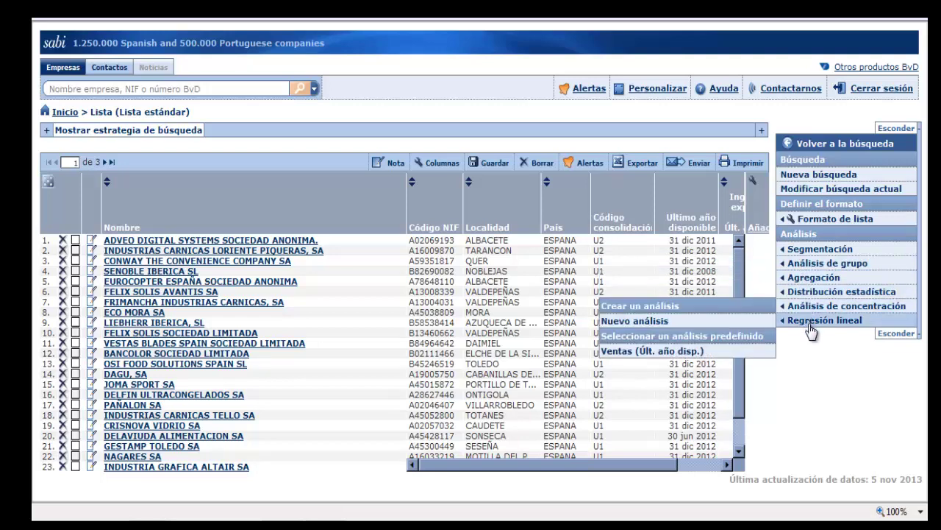
pyautogui.moveTo(811, 331)
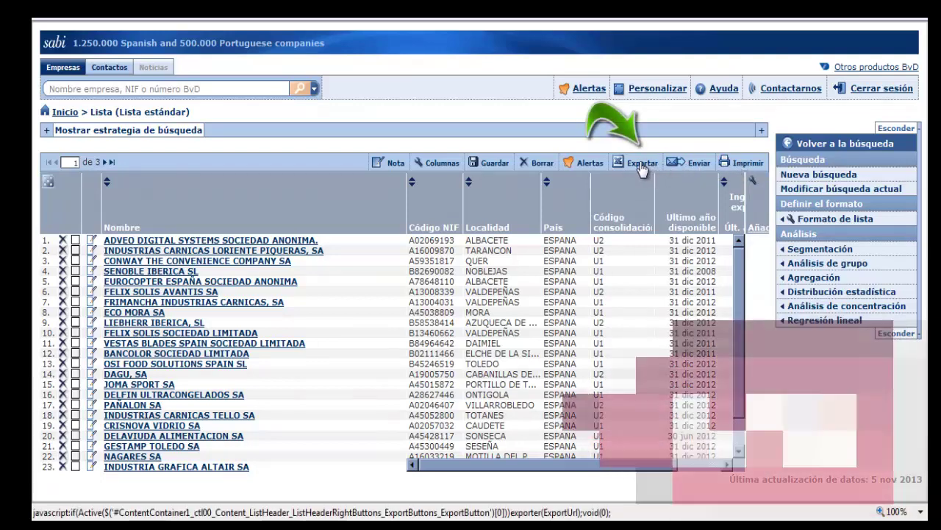
# Review the export settings for the results list and for company reports, and close them without exporting
pyautogui.click(641, 164)
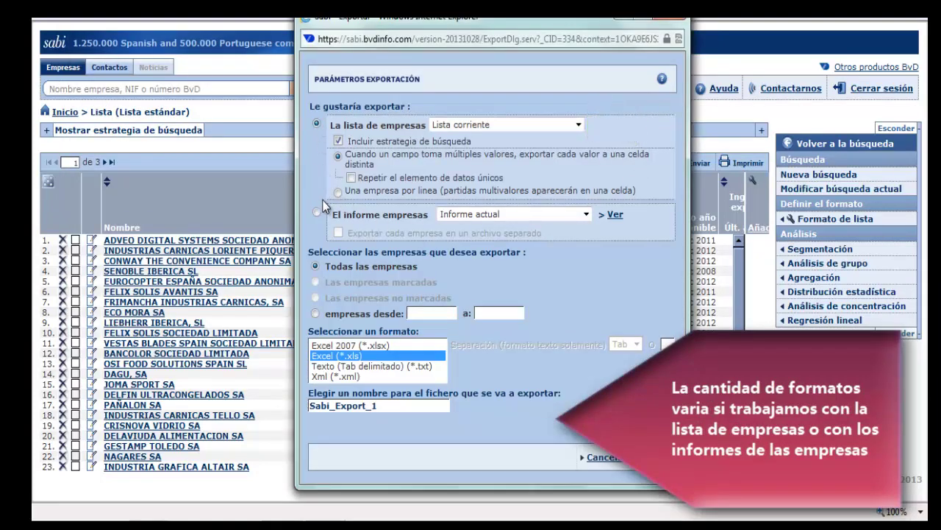
pyautogui.click(319, 211)
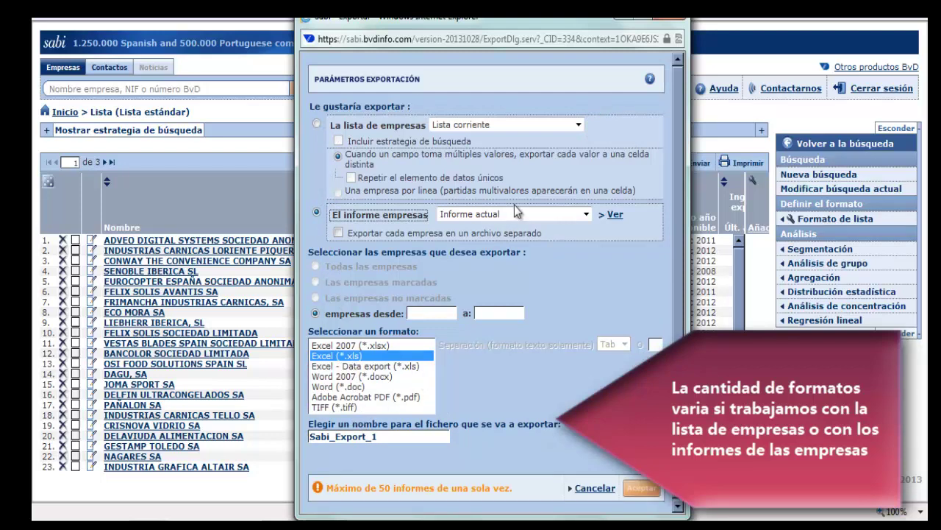
pyautogui.click(669, 20)
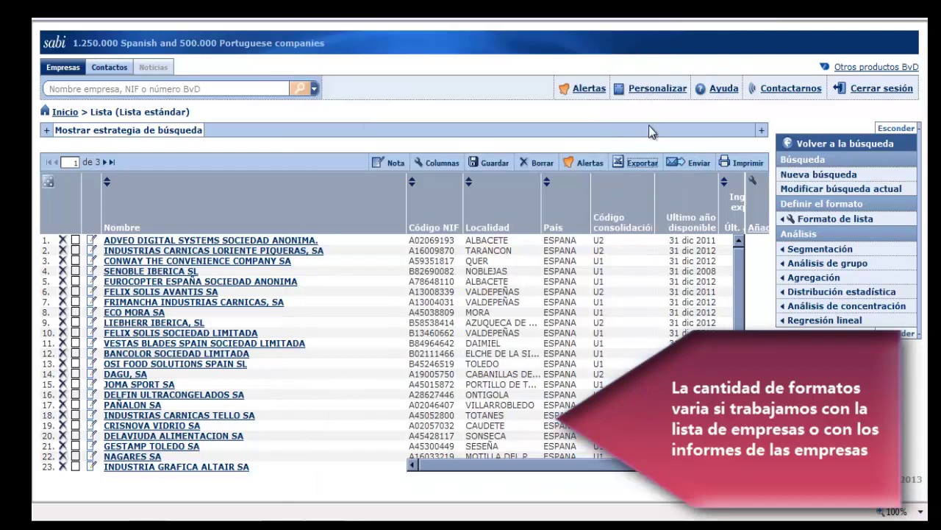
# Review the e-mail sending settings for the results list and for company reports without sending anything
pyautogui.click(680, 165)
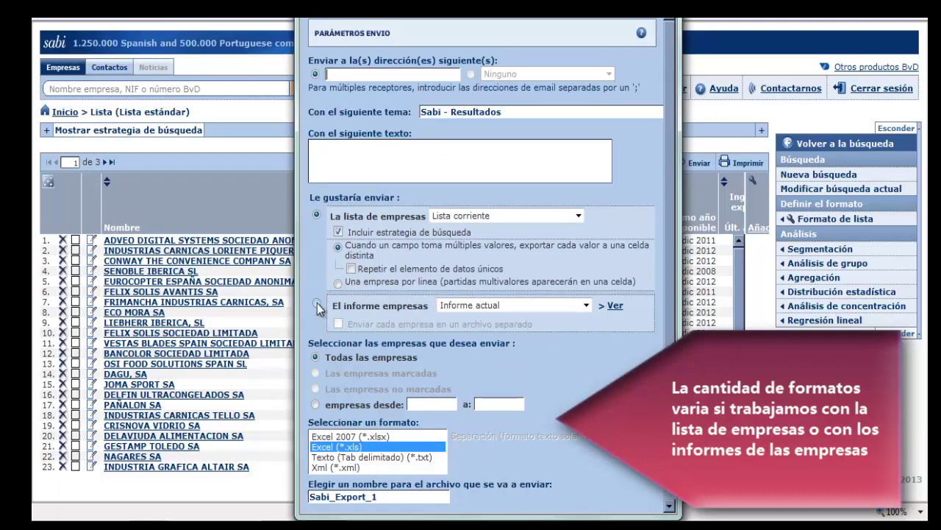
pyautogui.click(318, 305)
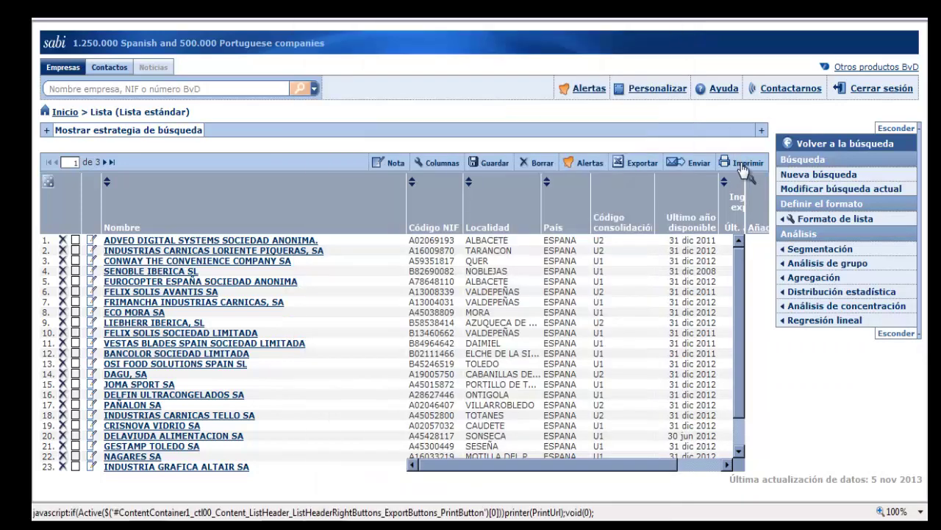
# Review the print settings for the results list and for company reports, and close them without printing
pyautogui.click(743, 163)
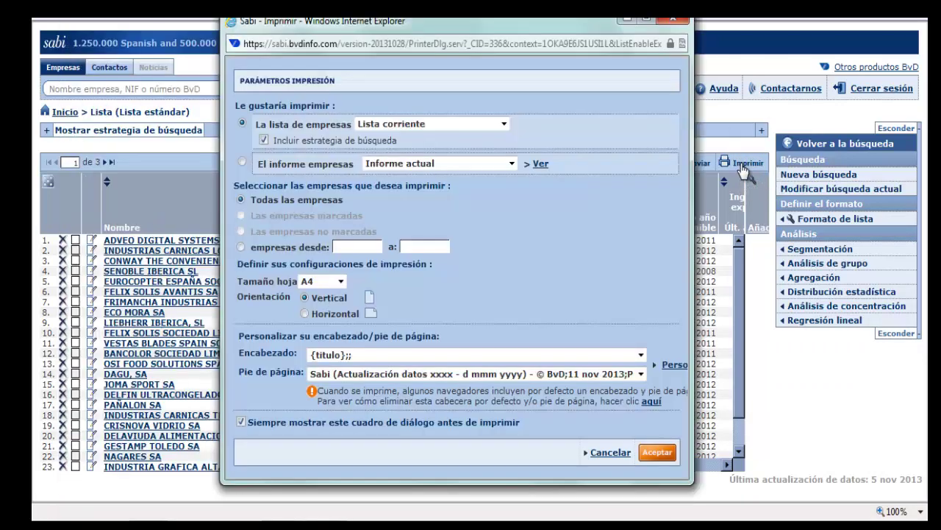
pyautogui.click(243, 162)
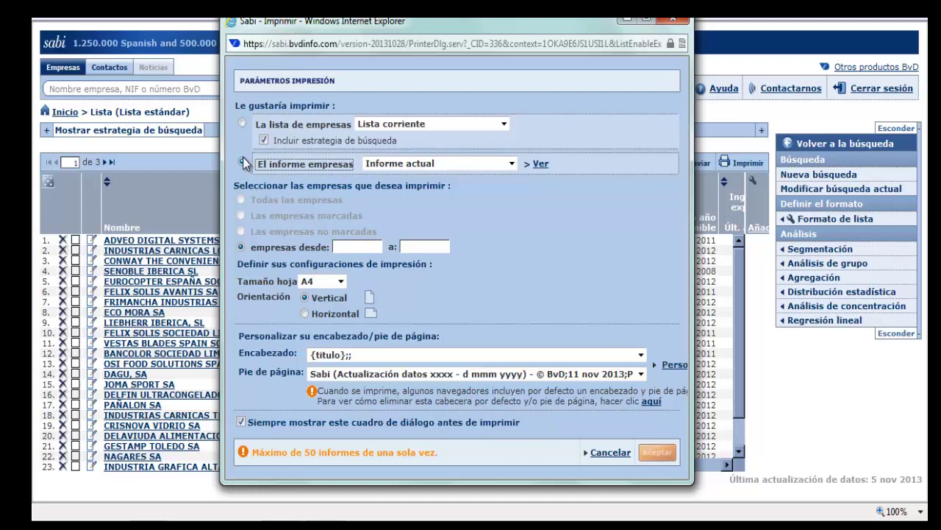
pyautogui.click(675, 24)
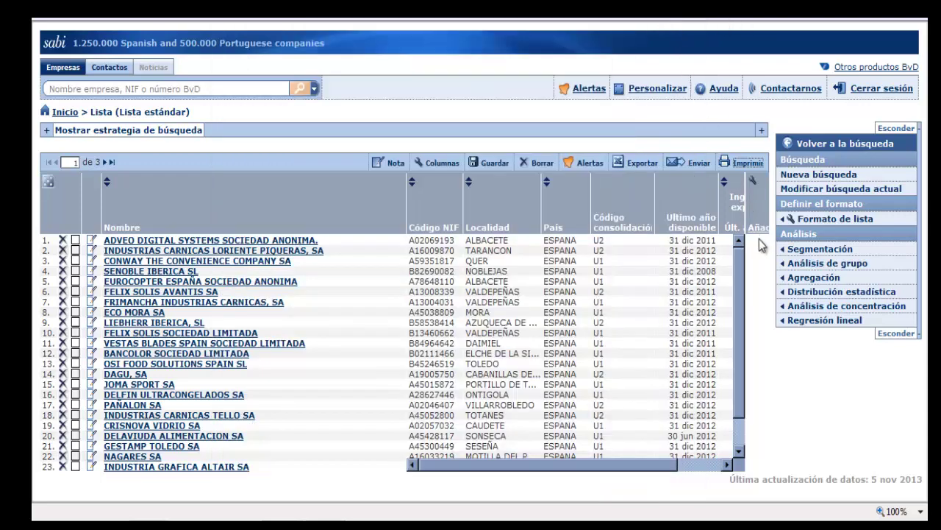